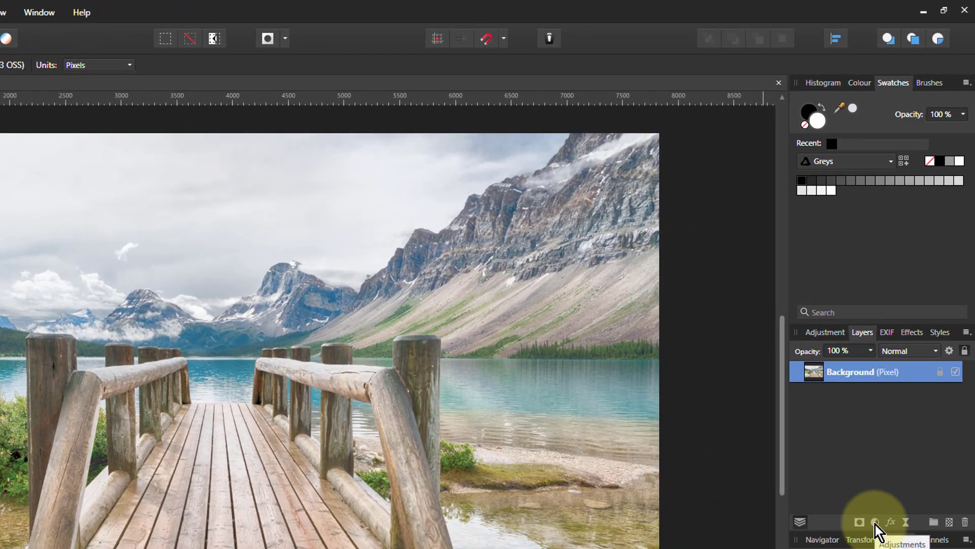
# Add a Curves adjustment layer above the Background and move its dialog to the right.
pyautogui.click(875, 525)
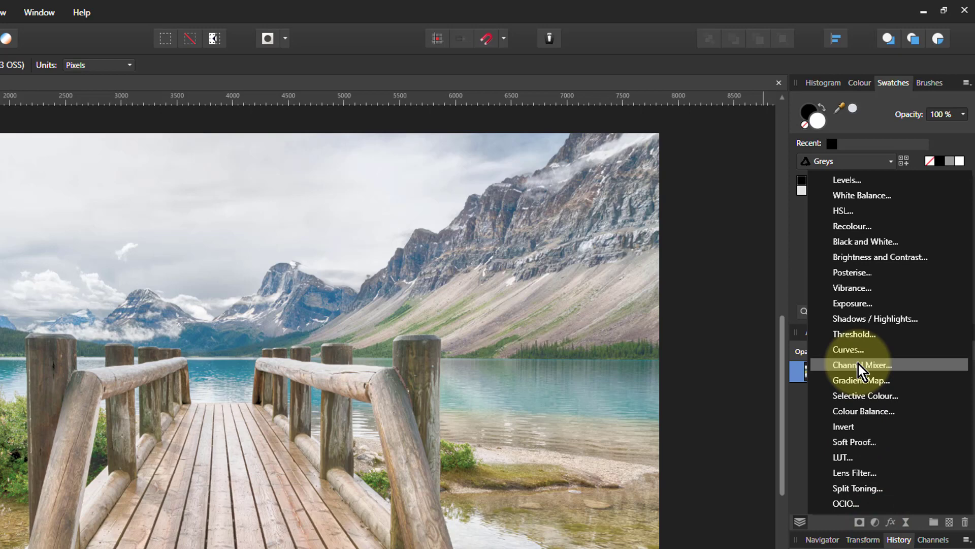
pyautogui.click(848, 349)
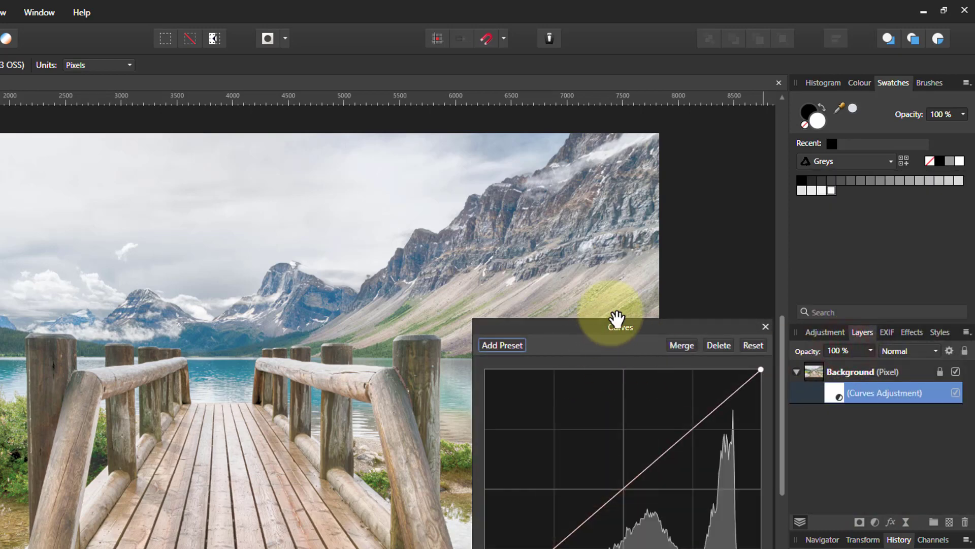
pyautogui.moveTo(569, 325); pyautogui.dragTo(639, 310)
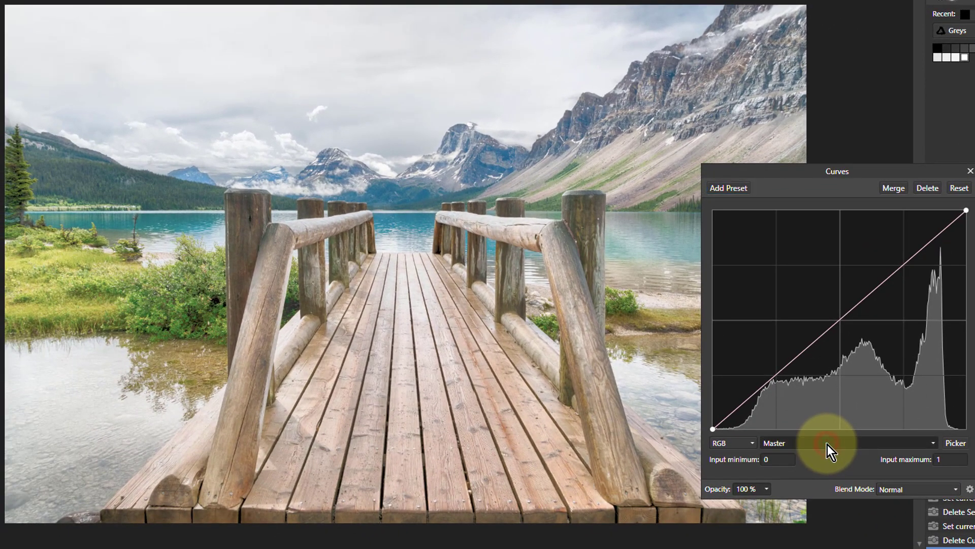
# Pull the Red curve's highlight endpoint left and shadow endpoint right, giving a pink cast.
pyautogui.click(827, 443)
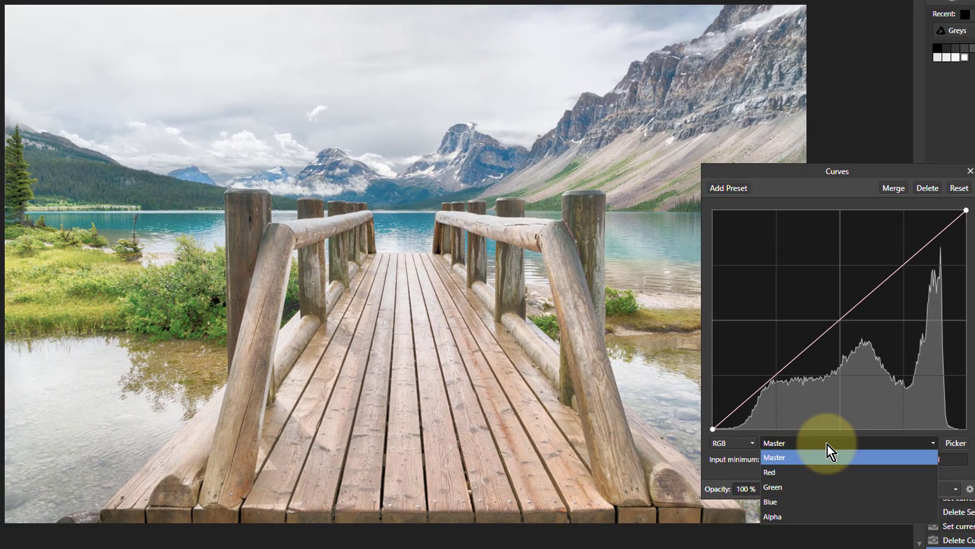
pyautogui.click(829, 473)
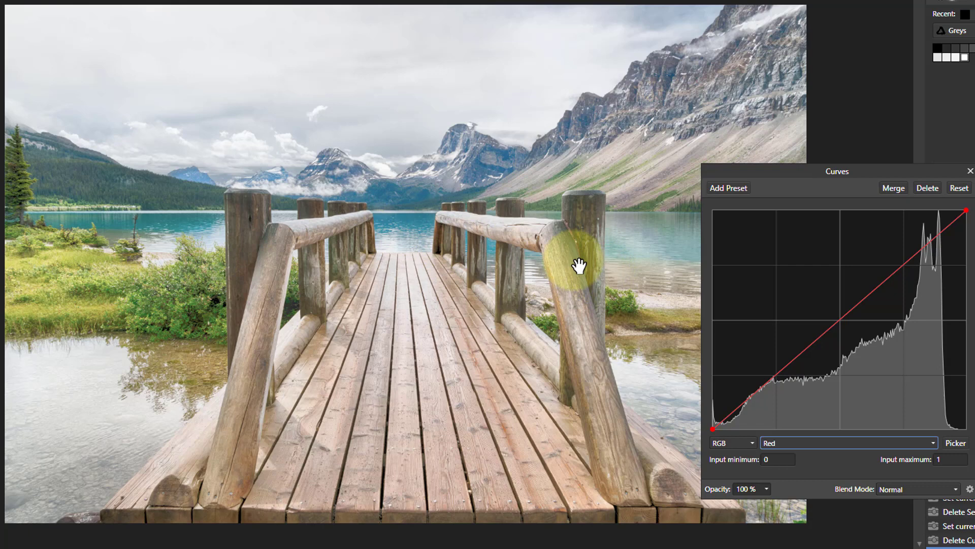
pyautogui.click(967, 210)
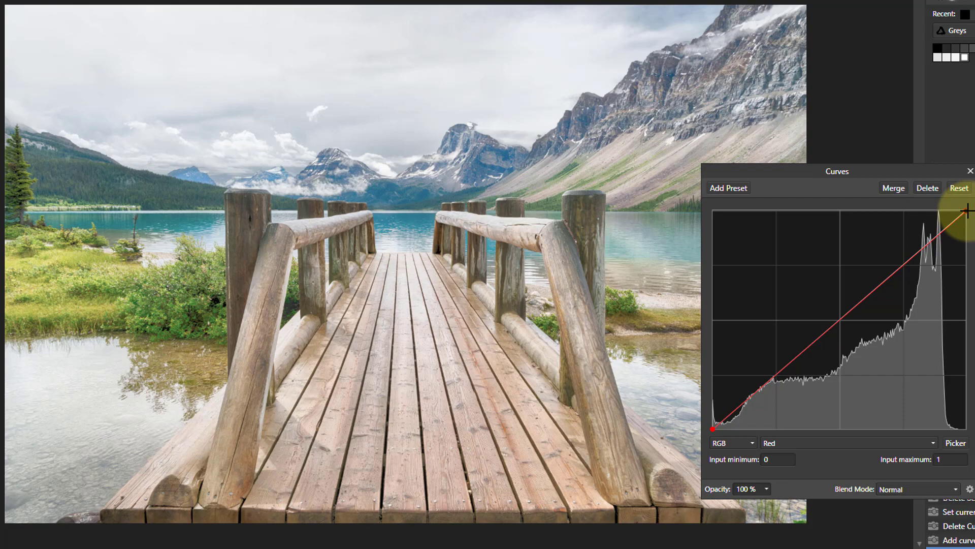
pyautogui.moveTo(966, 211); pyautogui.dragTo(896, 211)
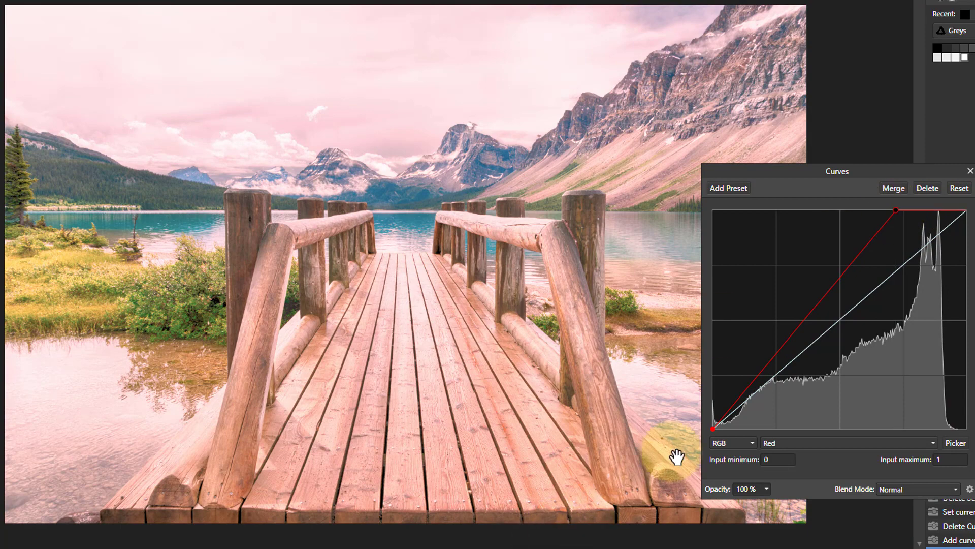
pyautogui.click(712, 428)
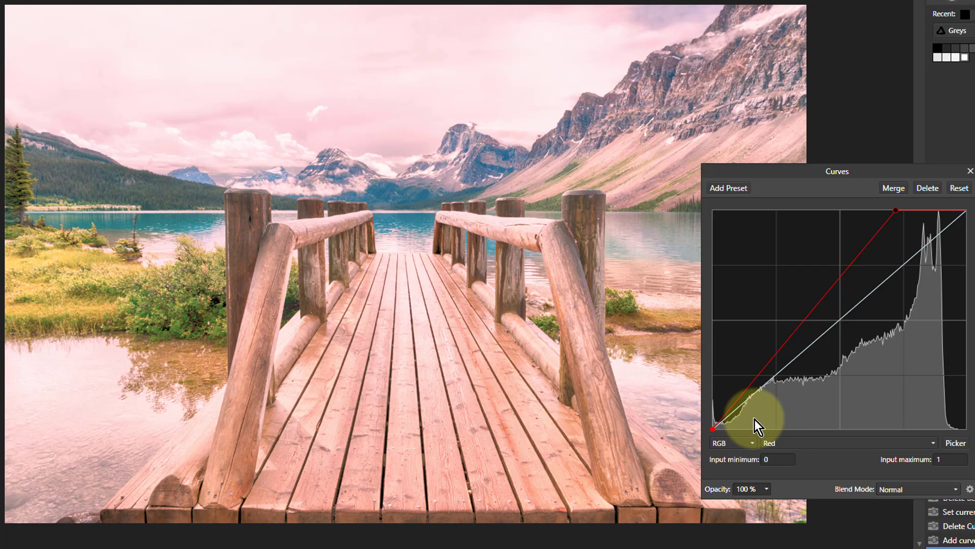
pyautogui.moveTo(716, 435); pyautogui.dragTo(774, 434)
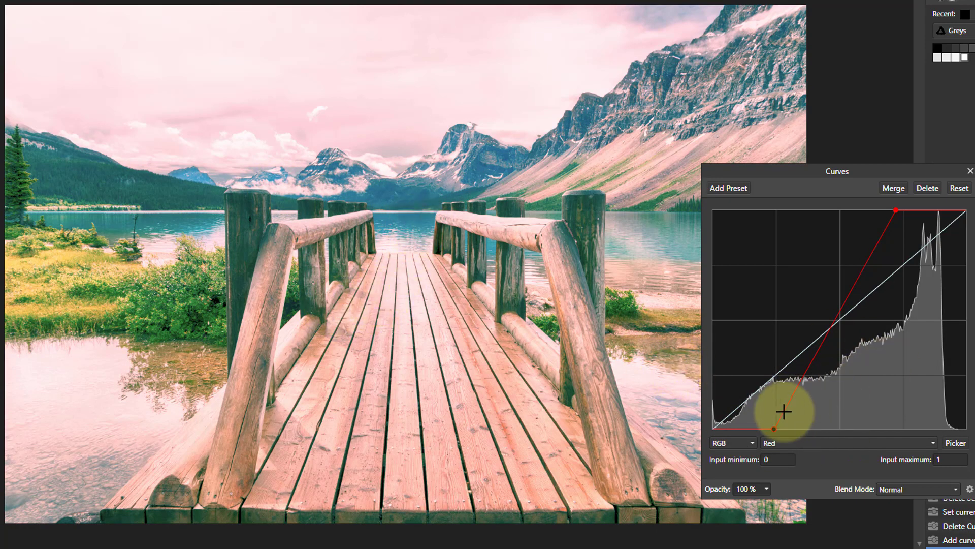
pyautogui.moveTo(773, 433); pyautogui.dragTo(759, 430)
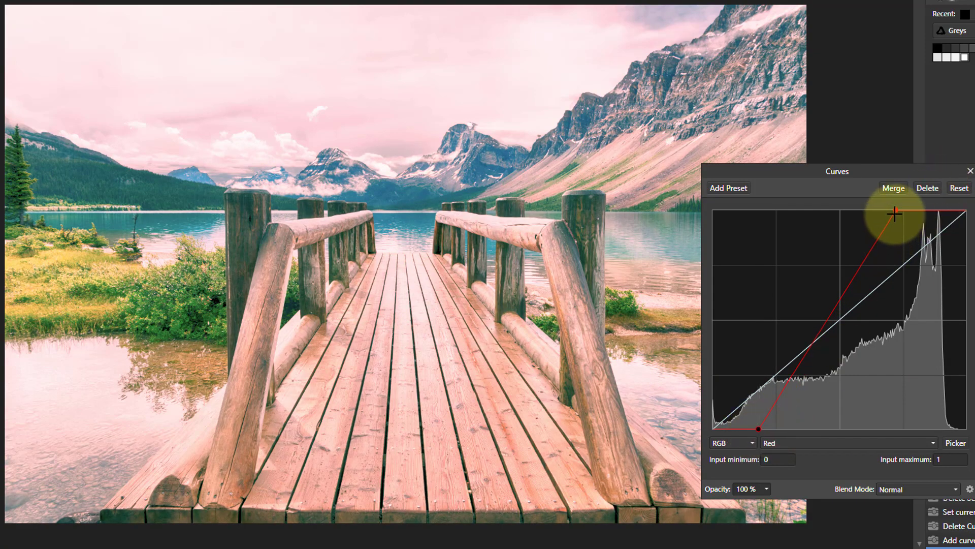
pyautogui.moveTo(898, 208); pyautogui.dragTo(907, 211)
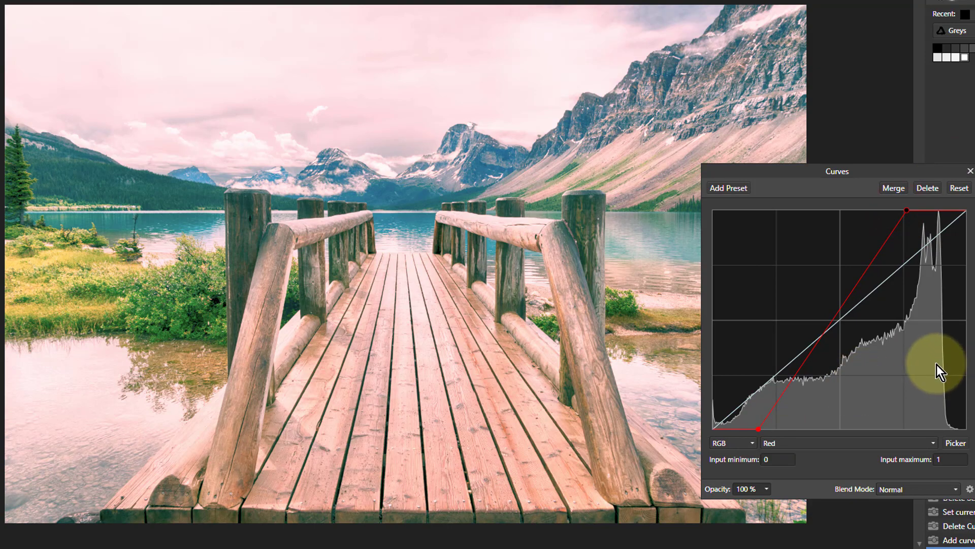
# Lower the Blue curve's highlight endpoint, raise its shadow endpoint, and add a midtone point.
pyautogui.click(840, 447)
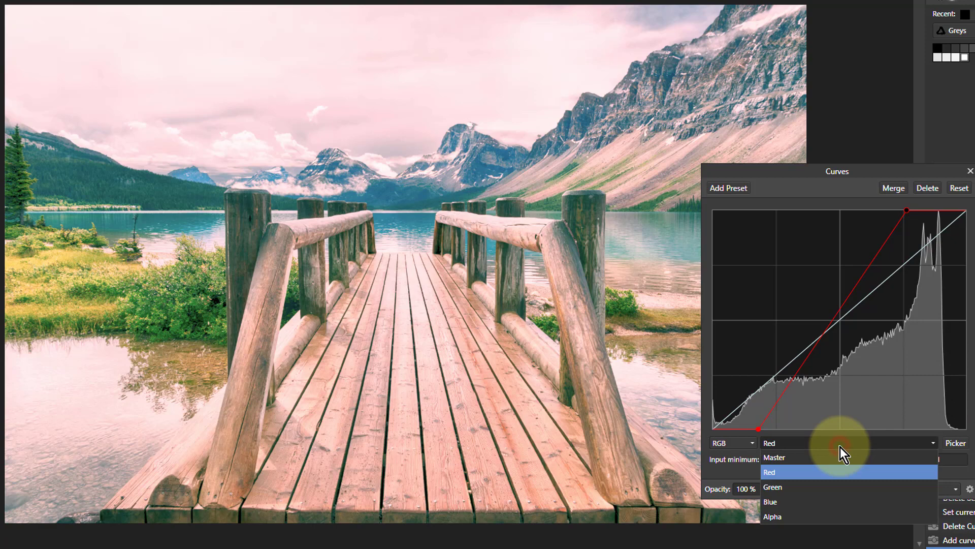
pyautogui.click(833, 501)
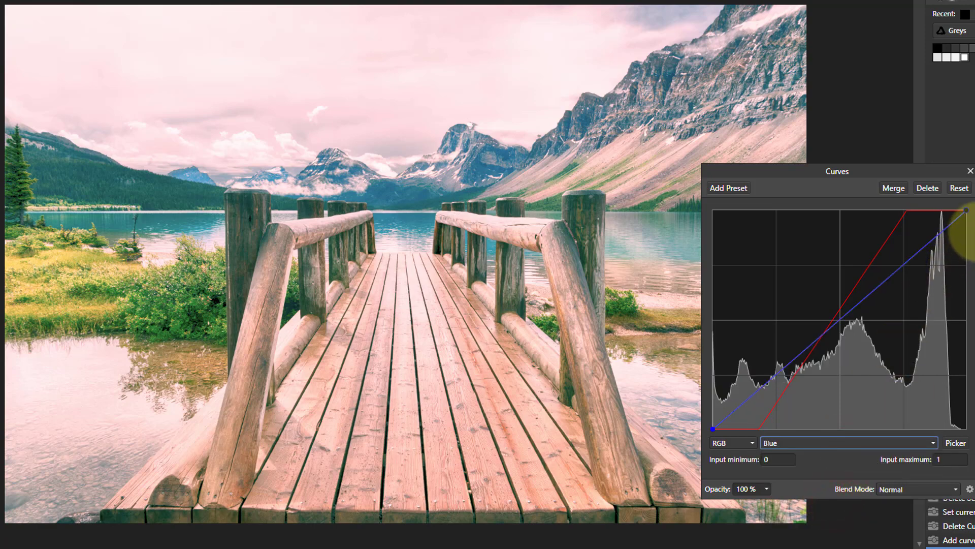
pyautogui.click(965, 210)
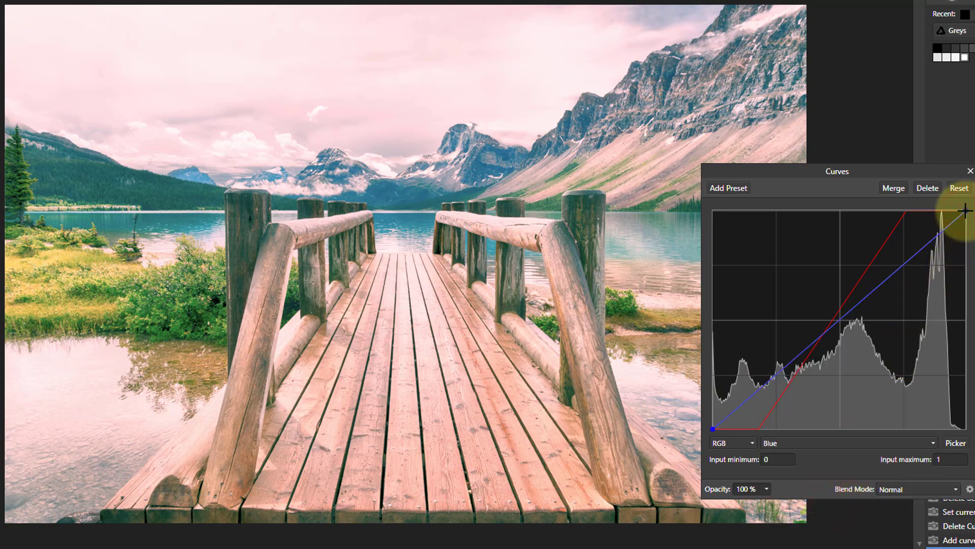
pyautogui.moveTo(965, 210); pyautogui.dragTo(967, 266)
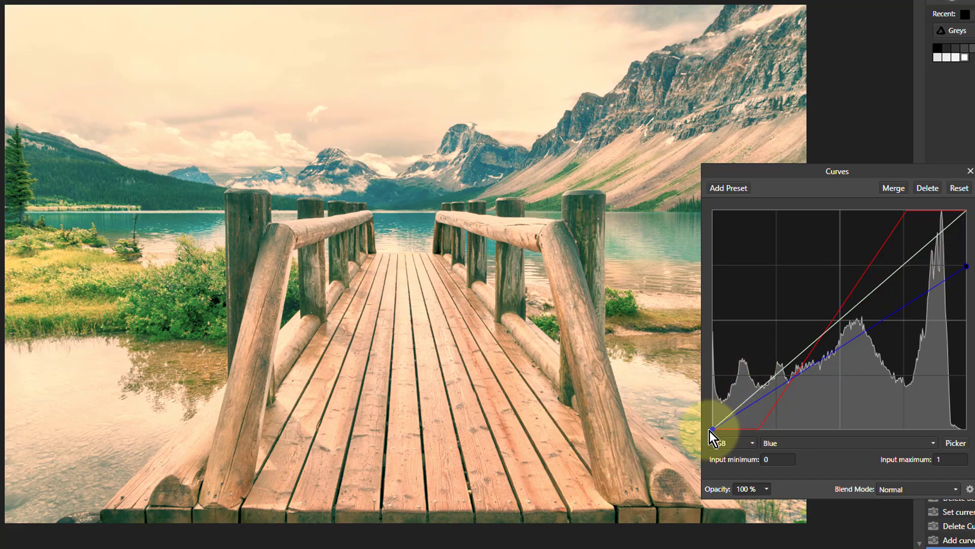
pyautogui.moveTo(711, 429); pyautogui.dragTo(709, 378)
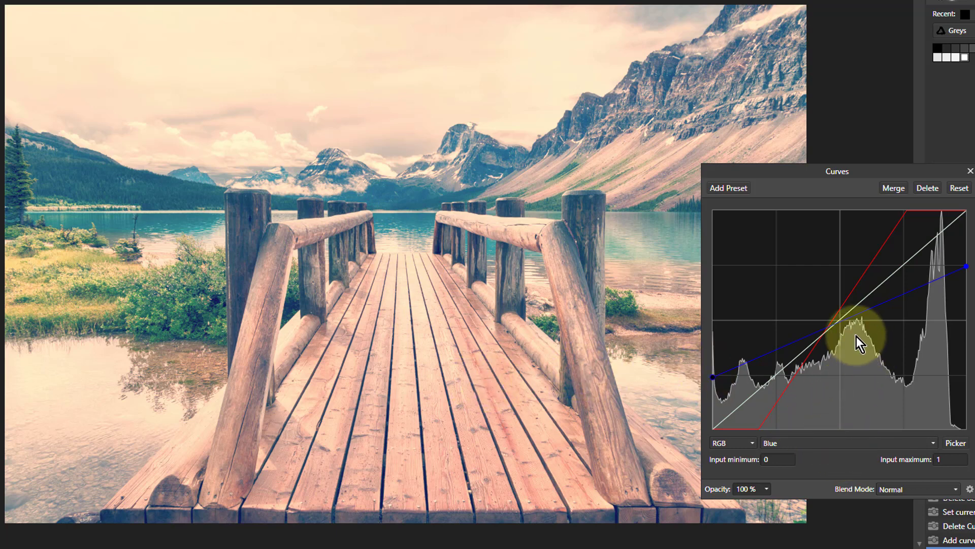
pyautogui.click(842, 319)
pyautogui.moveTo(842, 319)
pyautogui.mouseDown()
pyautogui.moveTo(851, 339)
pyautogui.moveTo(840, 302)
pyautogui.moveTo(854, 331)
pyautogui.moveTo(845, 312)
pyautogui.moveTo(849, 320)
pyautogui.mouseUp()
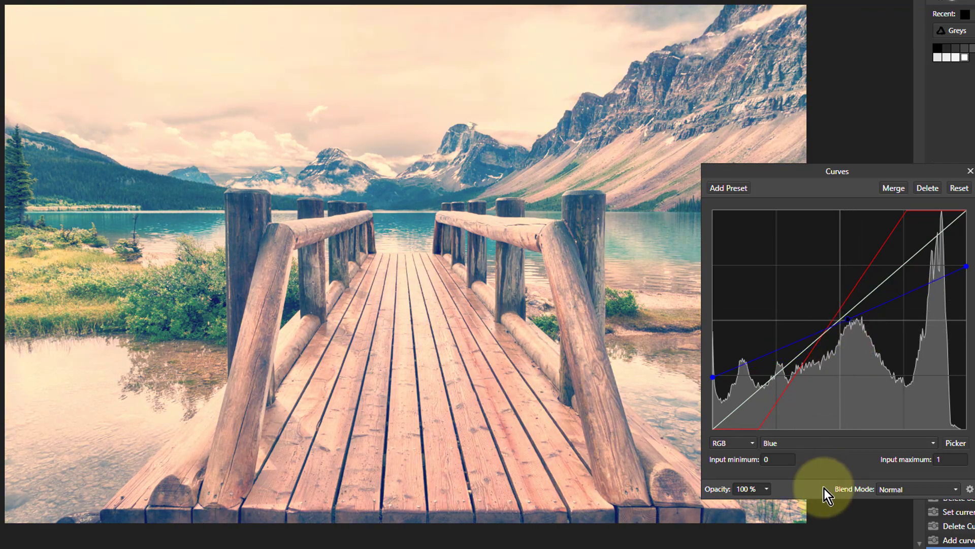
# Add a near-neutral midtone point to the Green channel curve, nudging slightly toward magenta.
pyautogui.click(838, 443)
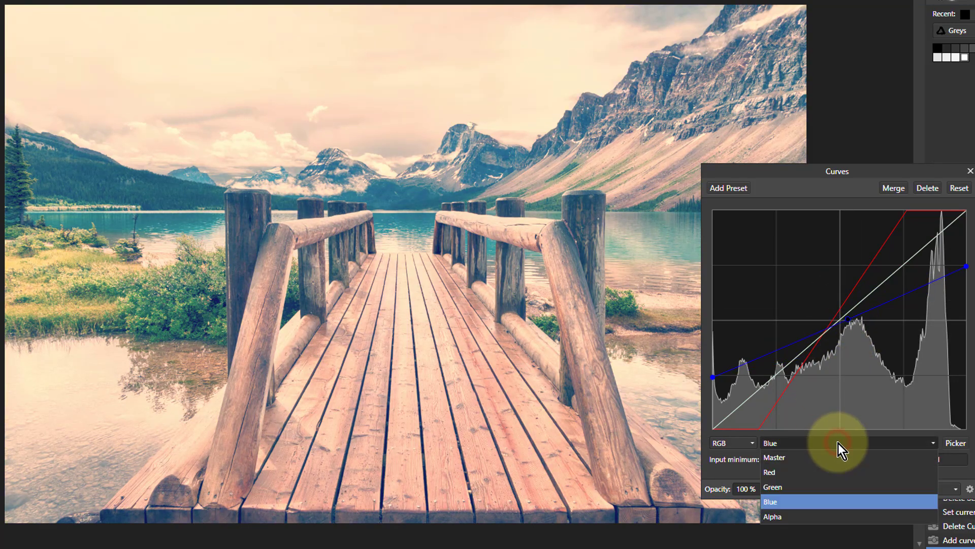
pyautogui.click(815, 489)
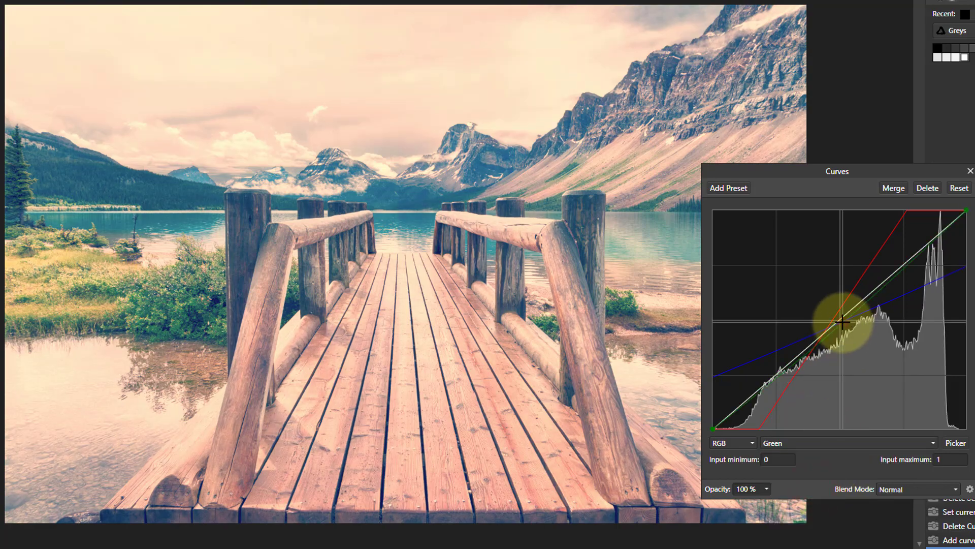
pyautogui.moveTo(842, 322)
pyautogui.mouseDown()
pyautogui.moveTo(831, 320)
pyautogui.moveTo(853, 336)
pyautogui.moveTo(845, 321)
pyautogui.mouseUp()
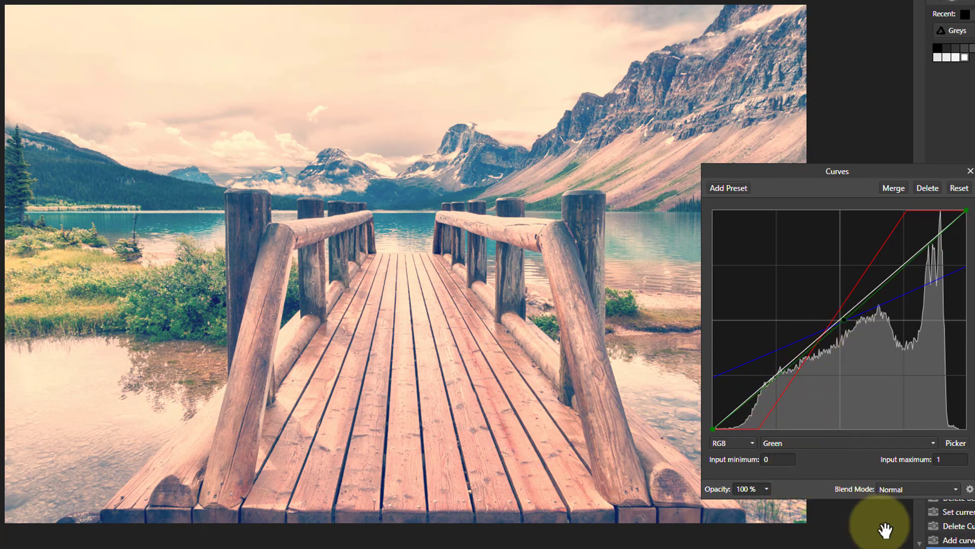
# Shape the Master curve into a gentle S, lifting the upper point and darkening shadows.
pyautogui.click(828, 445)
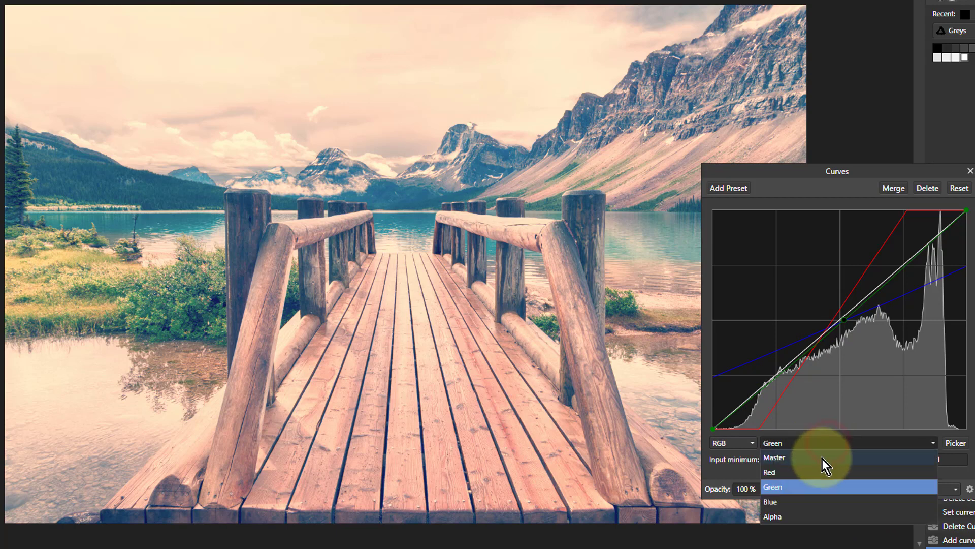
pyautogui.click(823, 458)
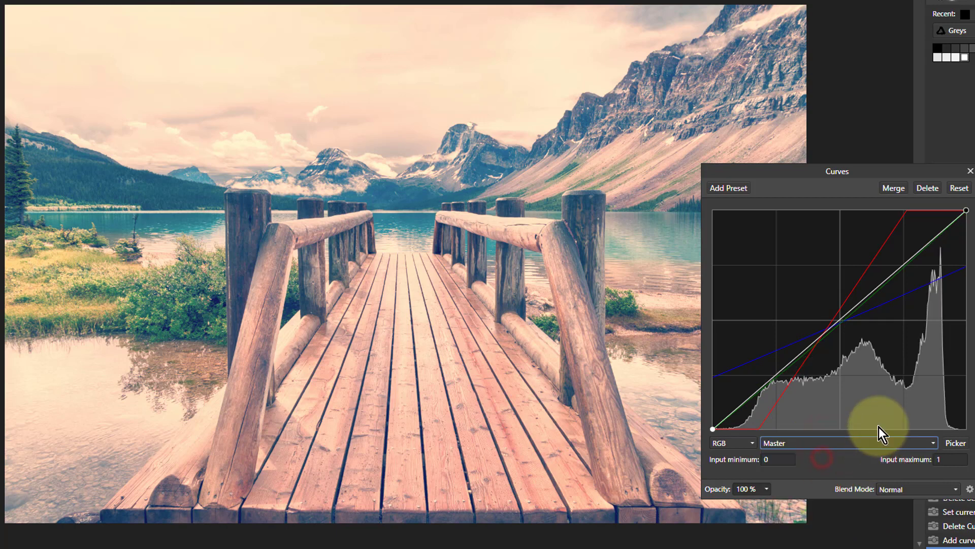
pyautogui.click(888, 271)
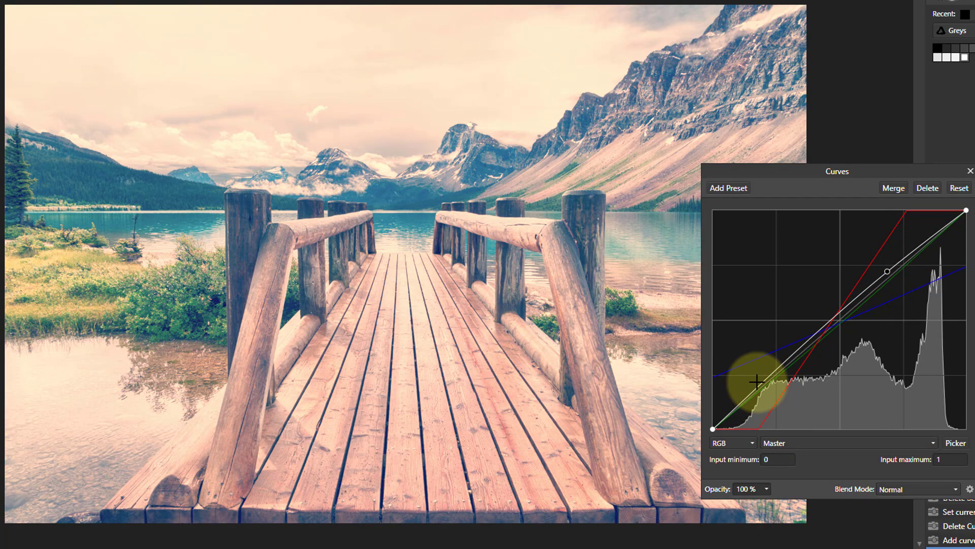
pyautogui.moveTo(758, 382); pyautogui.dragTo(771, 392)
pyautogui.moveTo(887, 272)
pyautogui.mouseDown()
pyautogui.moveTo(901, 248)
pyautogui.moveTo(886, 269)
pyautogui.mouseUp()
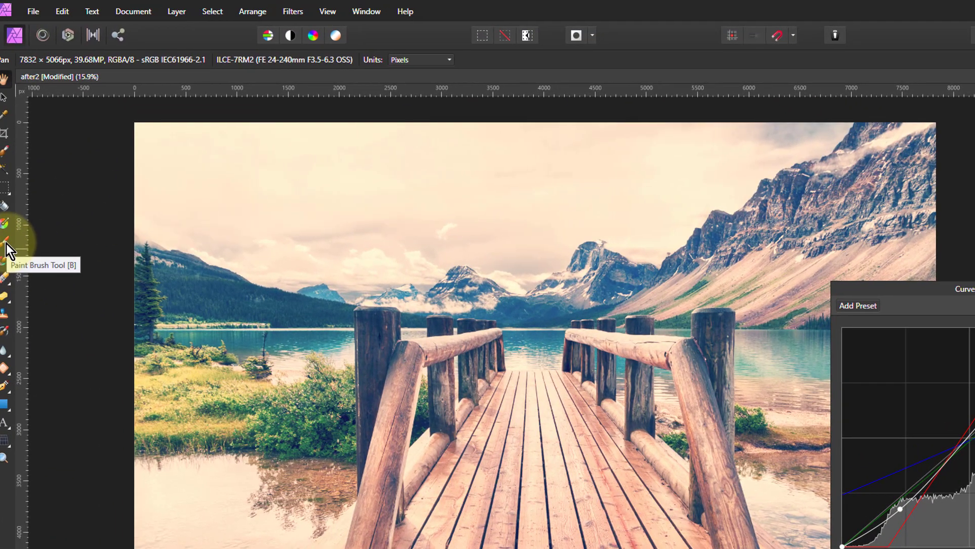
# Brush across the sky on the Curves layer at 12% opacity to partly mask the grade.
pyautogui.click(13, 243)
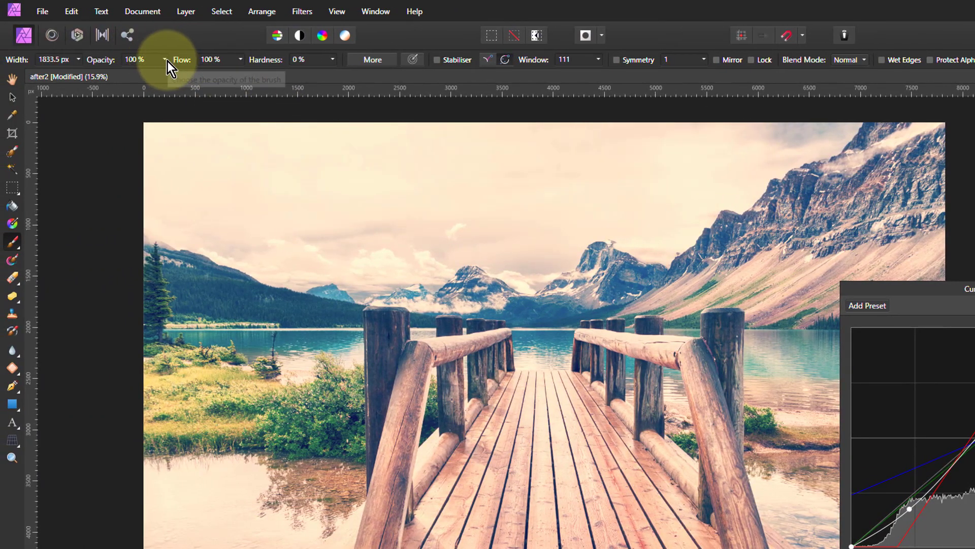
pyautogui.moveTo(166, 61); pyautogui.dragTo(90, 81)
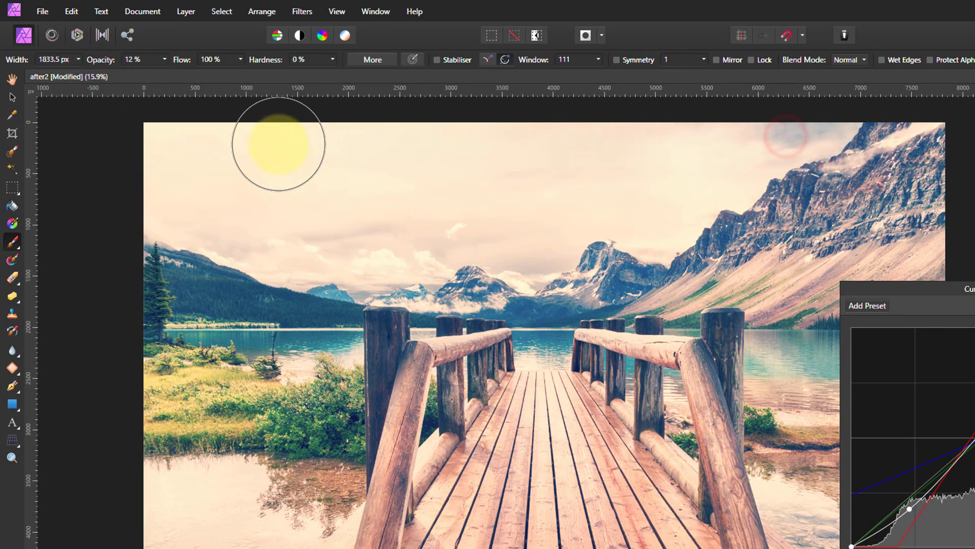
pyautogui.click(330, 223)
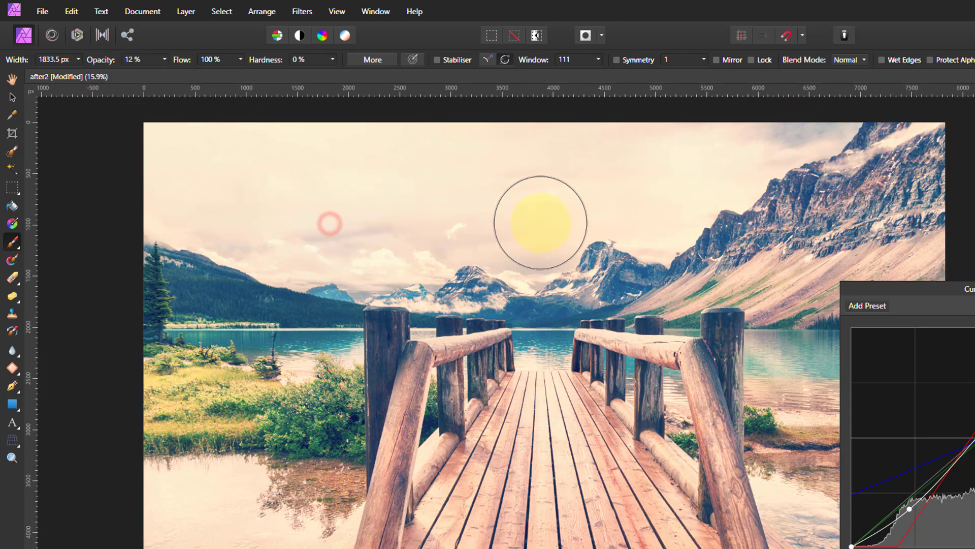
pyautogui.click(541, 221)
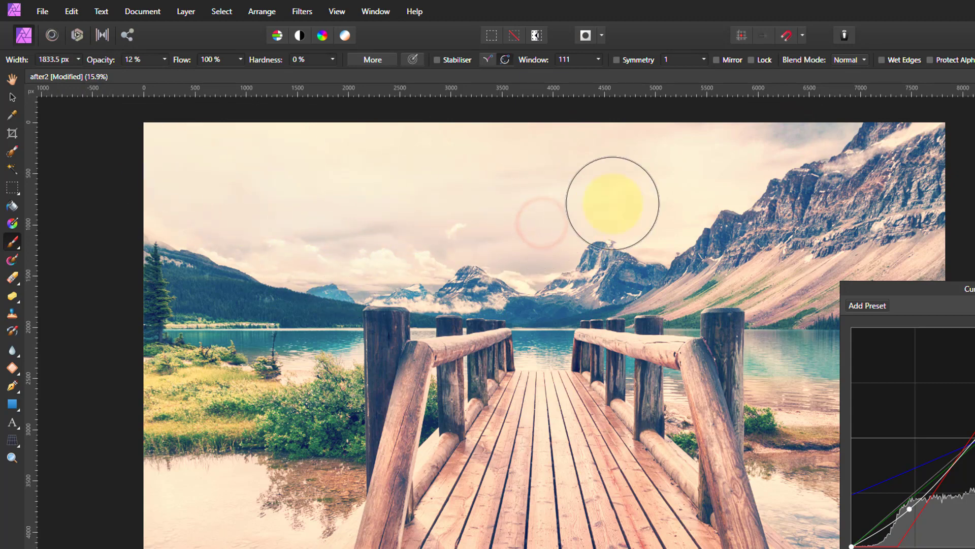
pyautogui.click(725, 135)
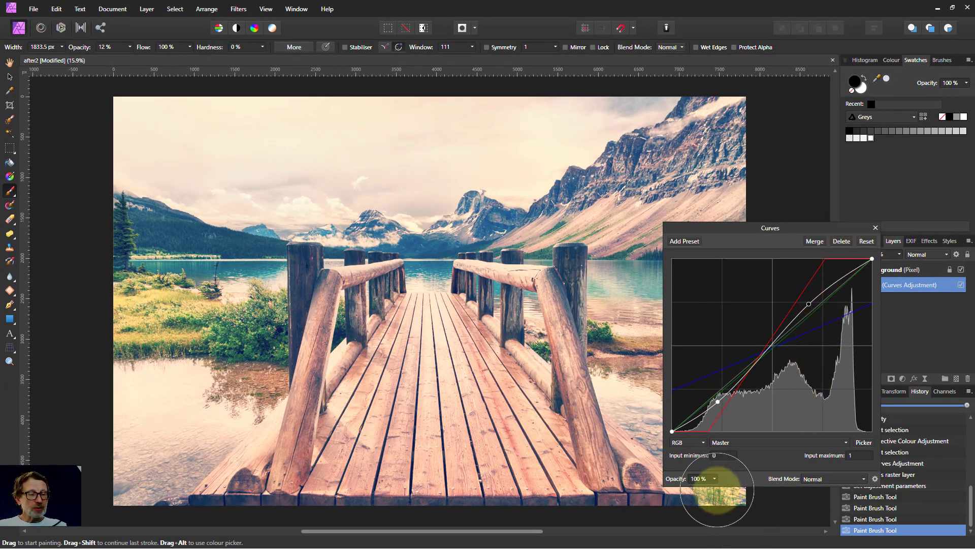
# Lower the Curves adjustment's opacity to around 72% to soften the grade.
pyautogui.click(716, 479)
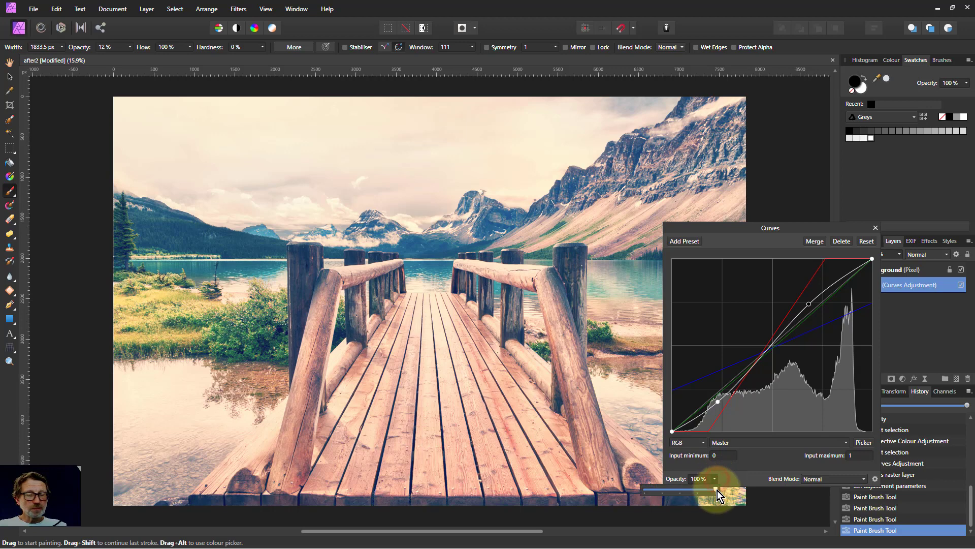
pyautogui.moveTo(709, 493); pyautogui.dragTo(702, 493)
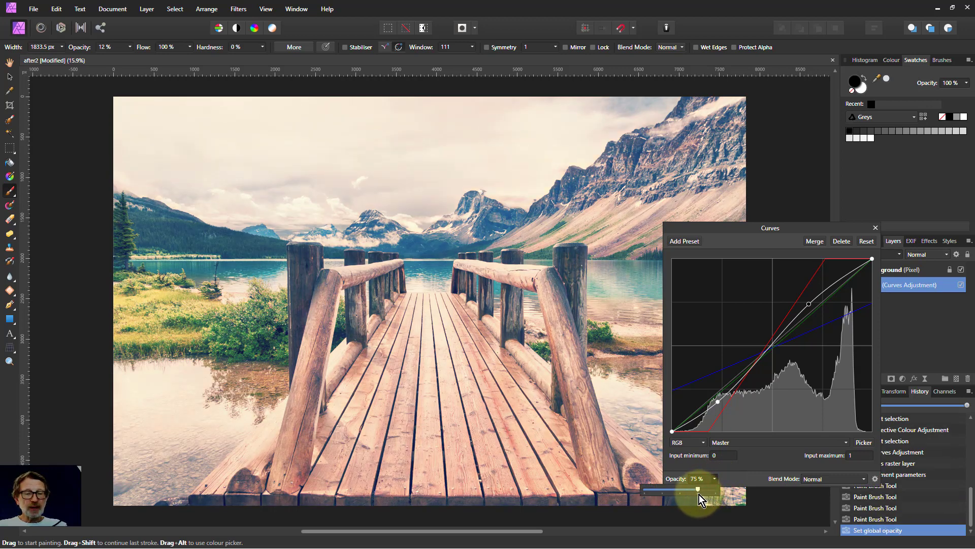